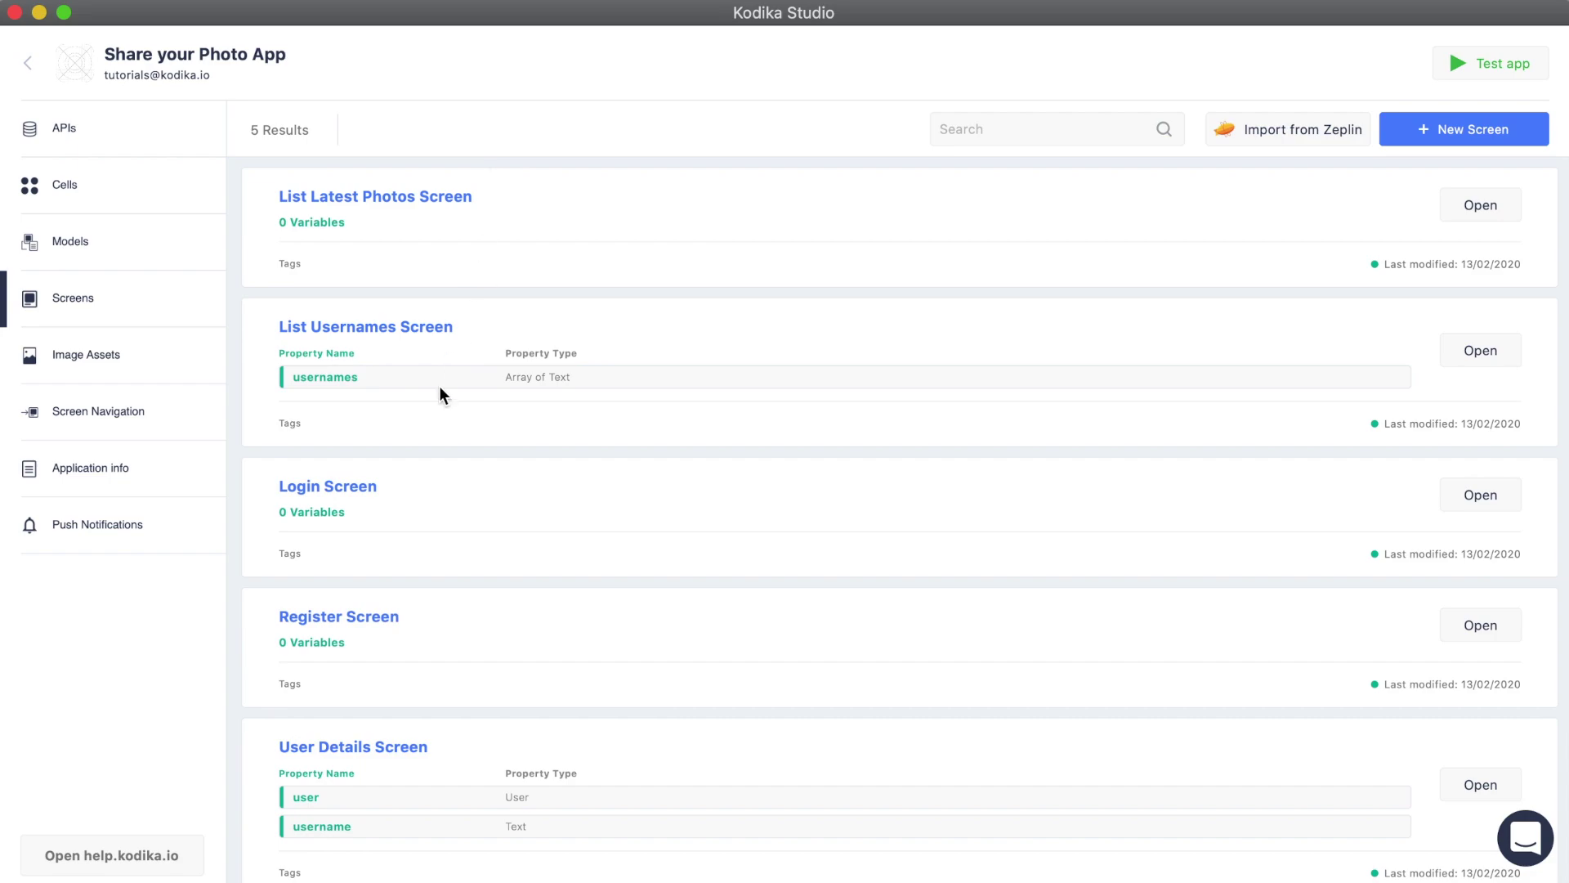
pyautogui.scroll(-1, 430, 417)
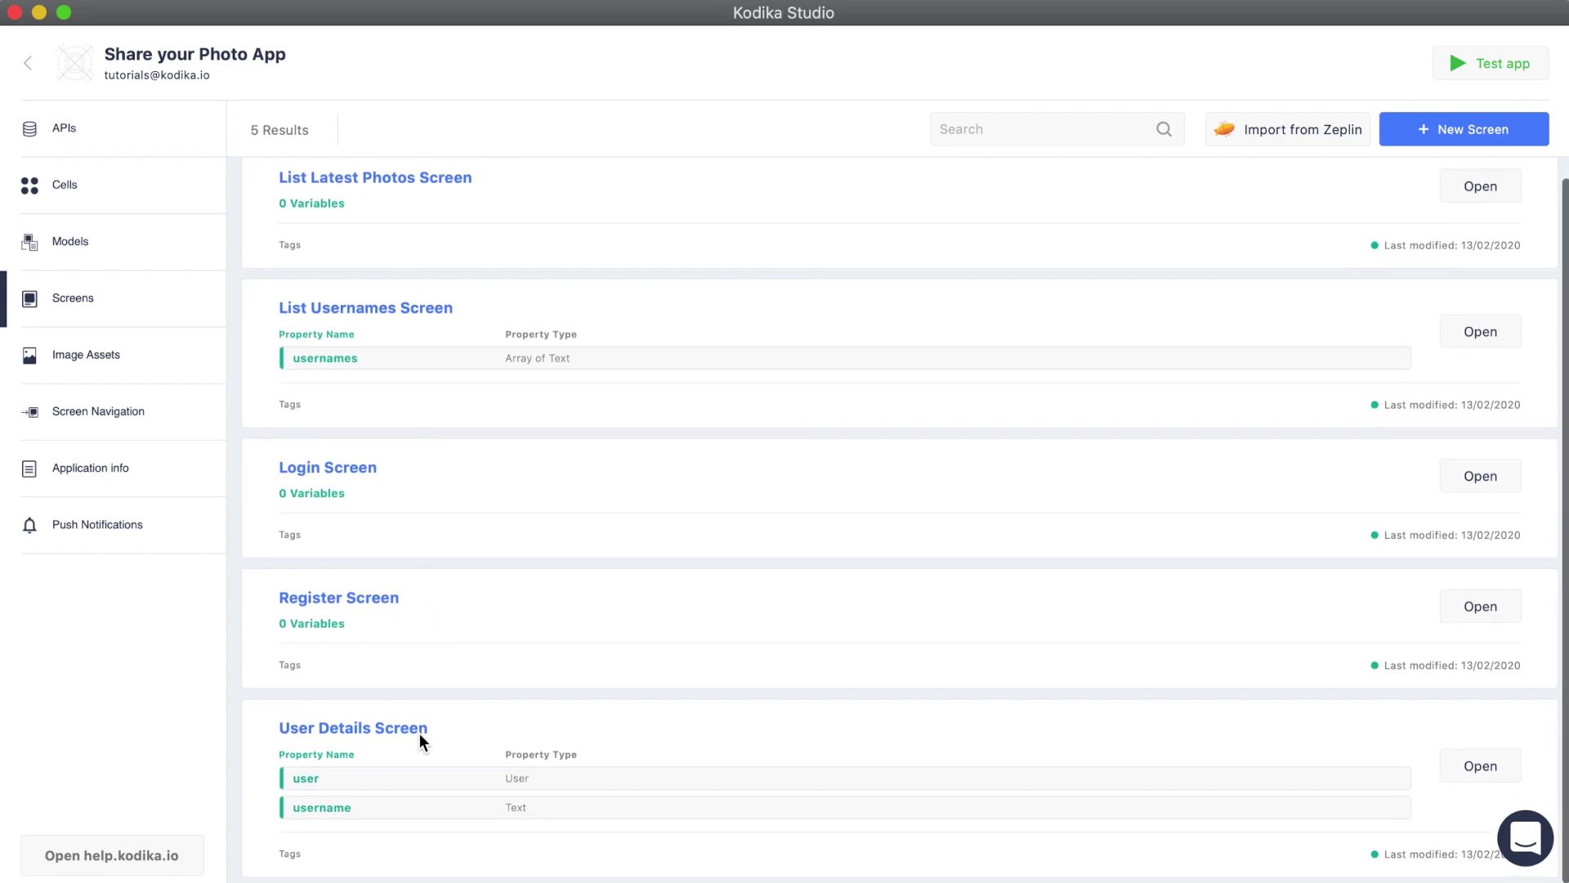
# - On User Details Screen, give the Following view an On Click action that navigates to another screen
pyautogui.click(419, 734)
pyautogui.click(622, 522)
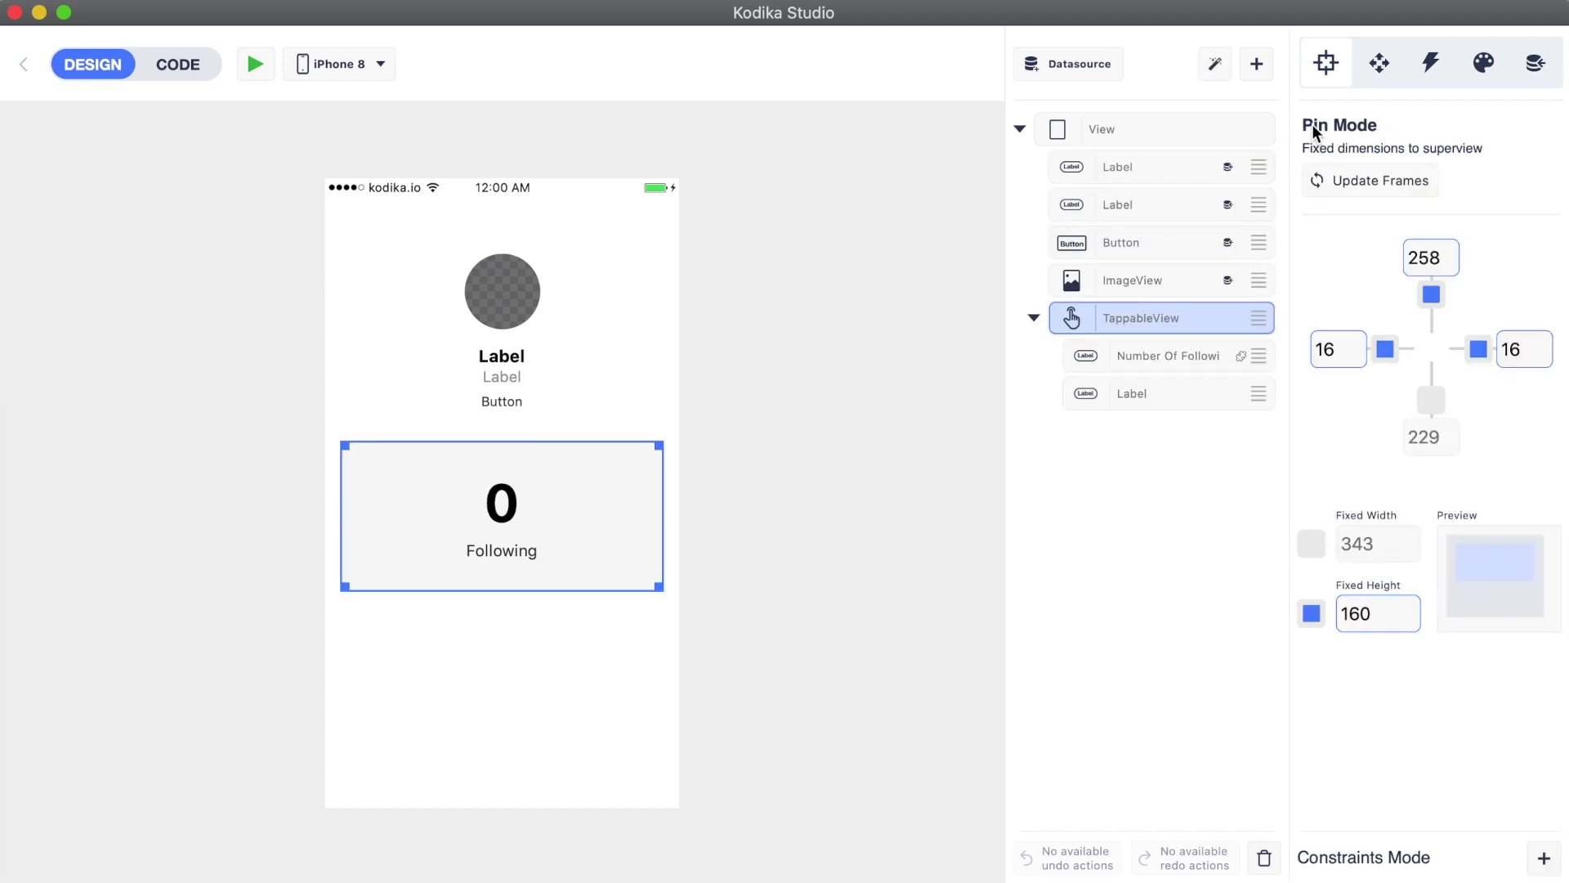
pyautogui.click(1430, 64)
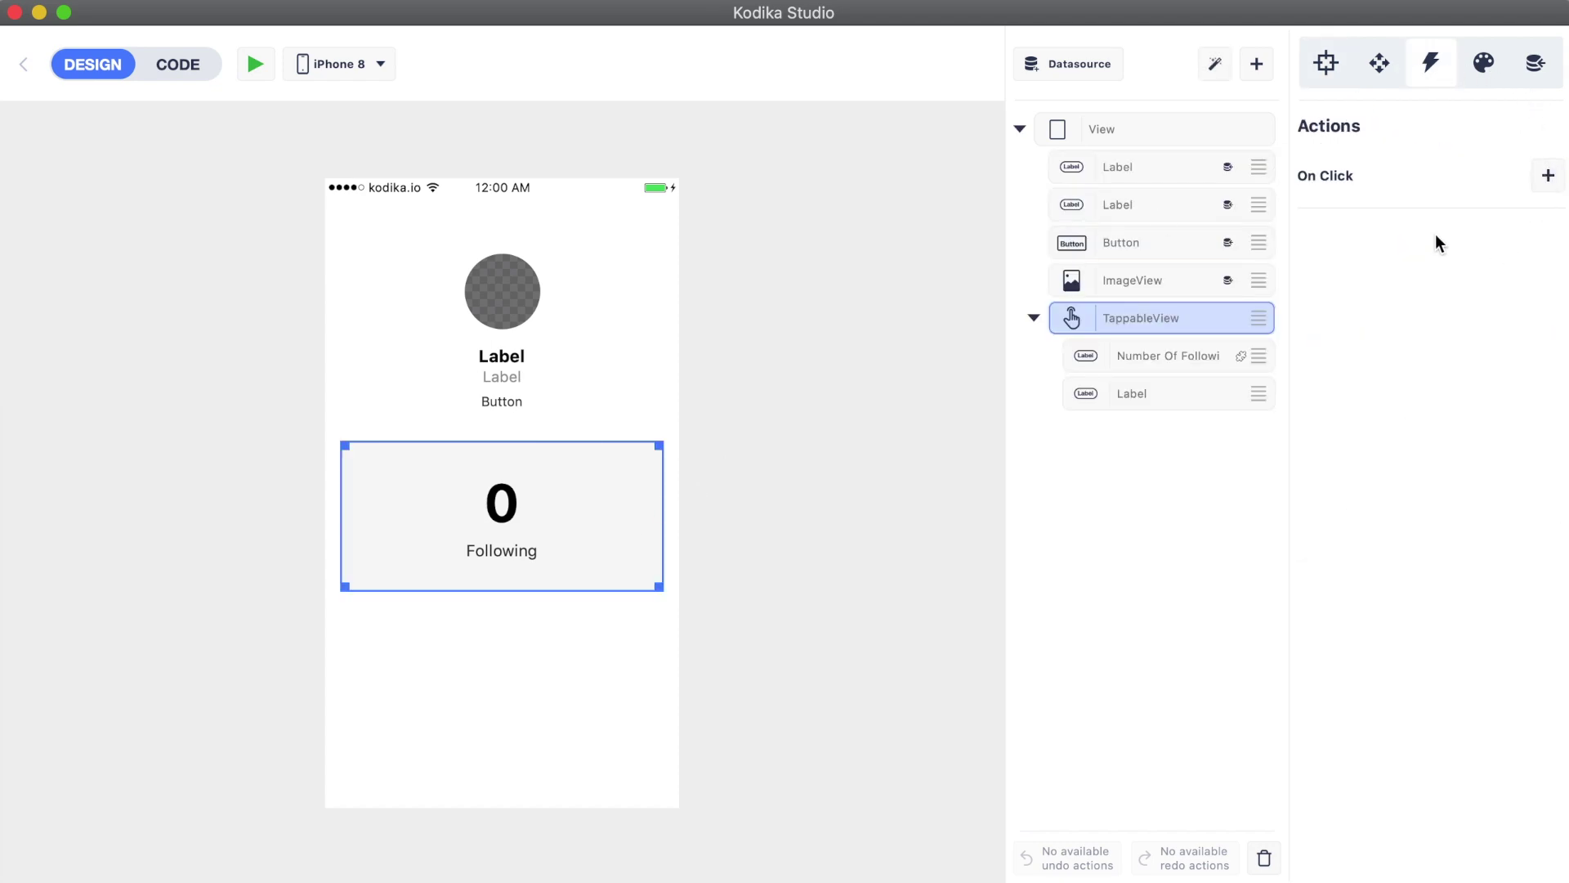
pyautogui.click(1548, 175)
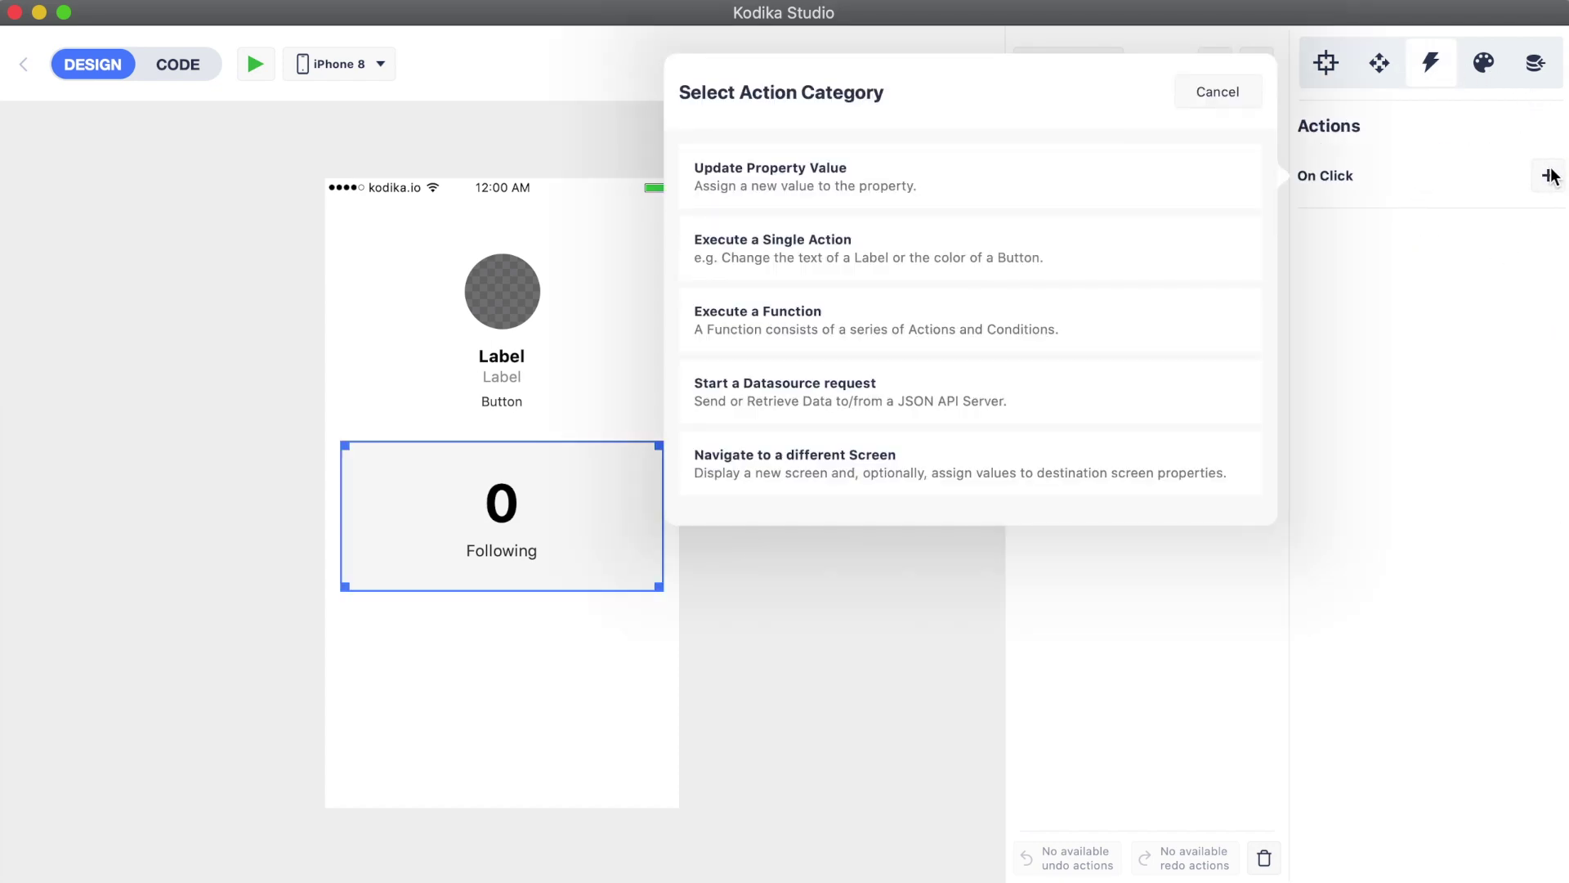
pyautogui.click(813, 463)
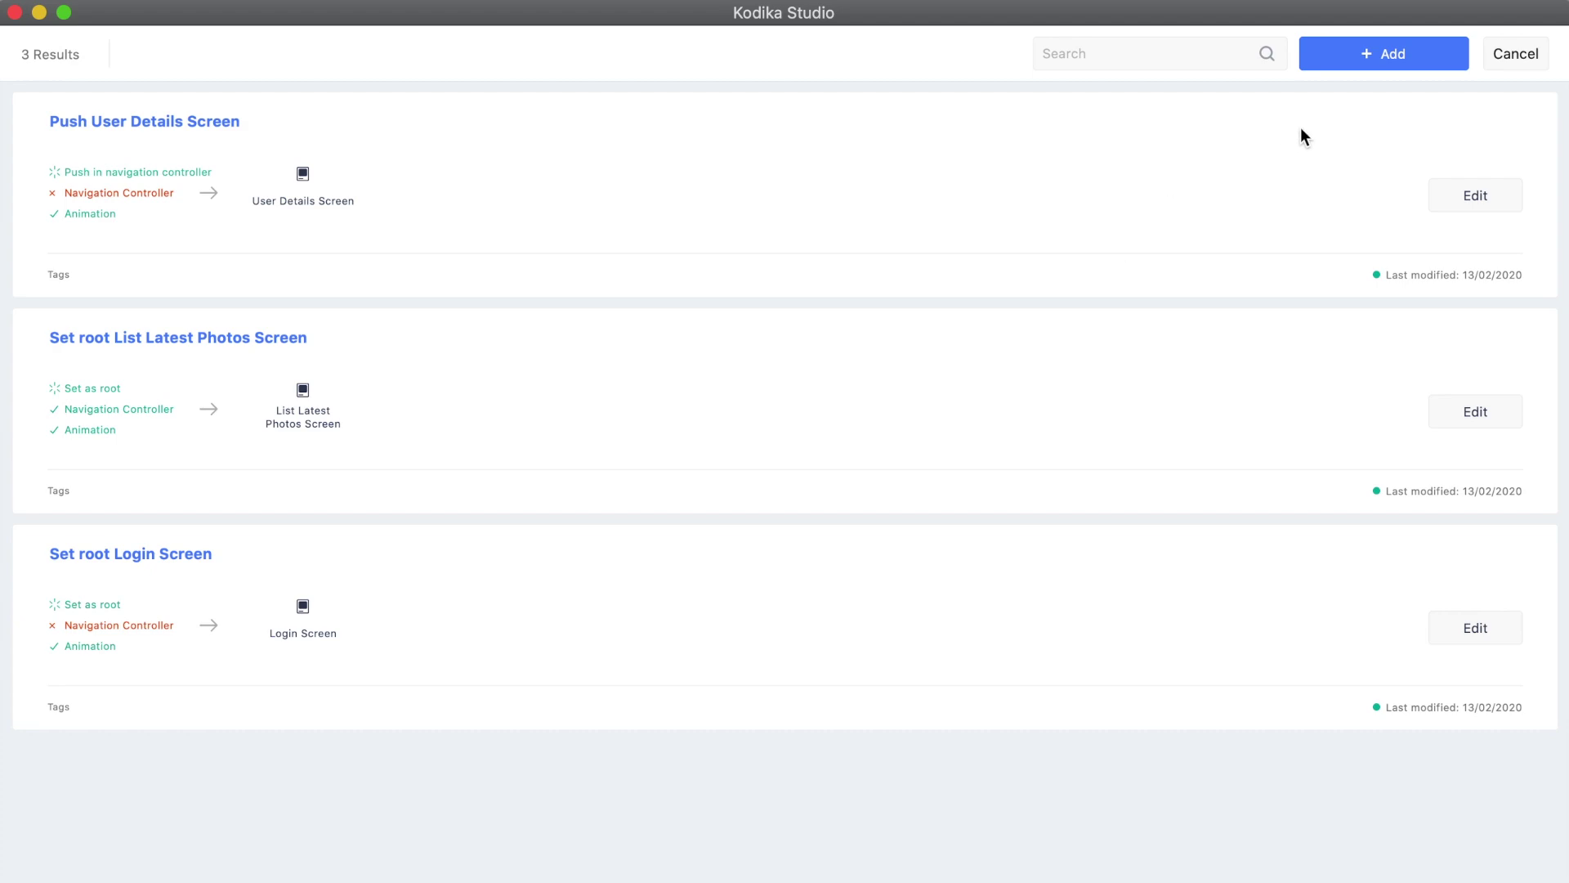
# - Create a push-style navigation to List Usernames Screen and use it for the action
pyautogui.click(1386, 63)
pyautogui.click(1354, 113)
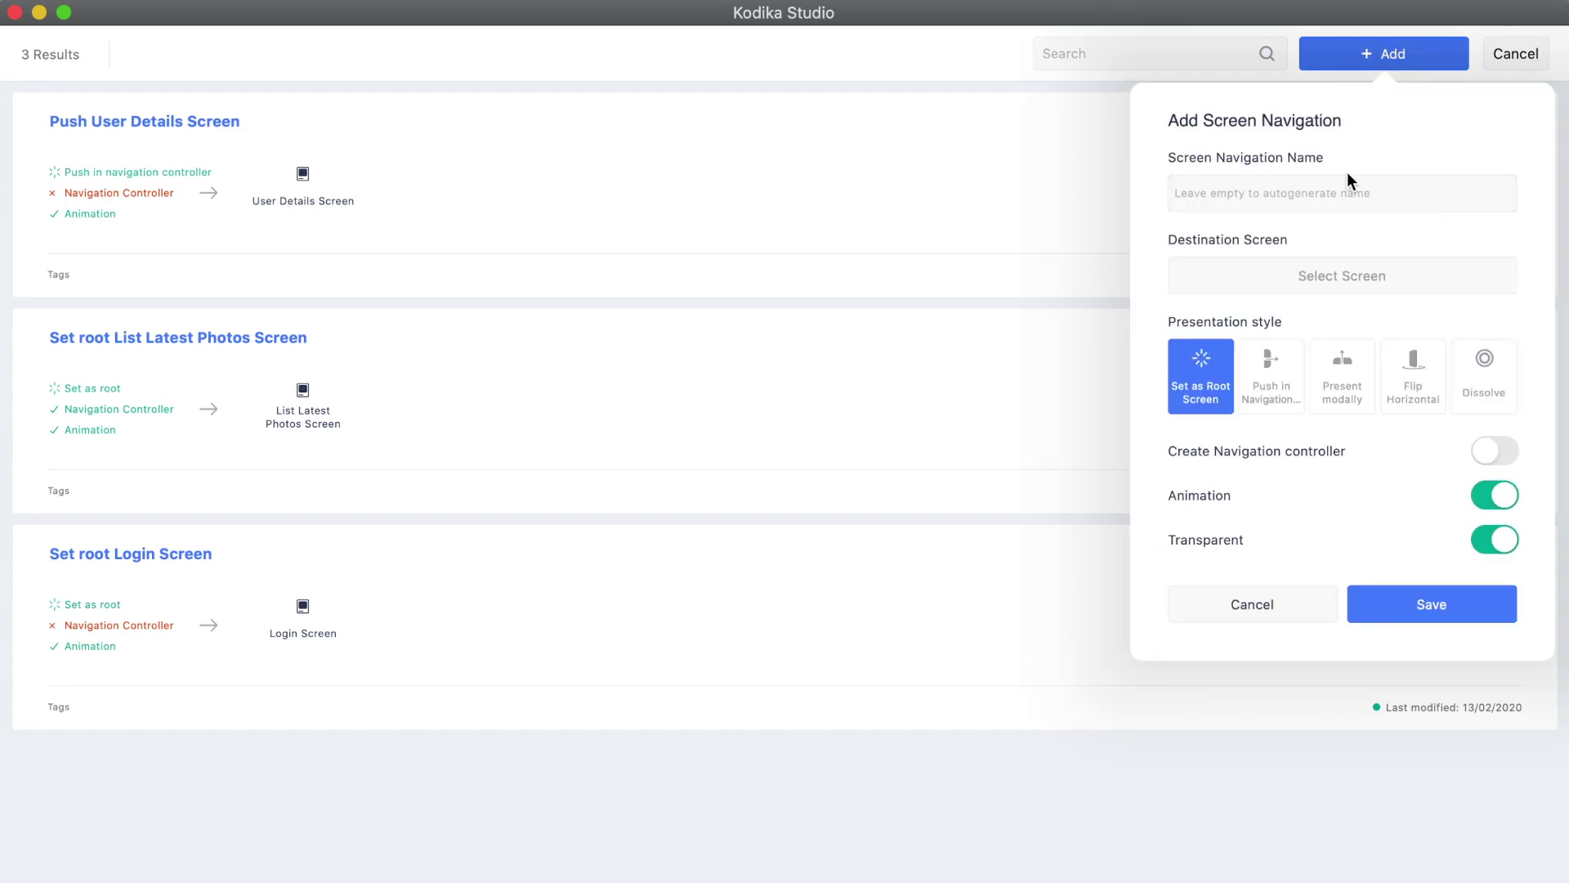
pyautogui.click(1286, 390)
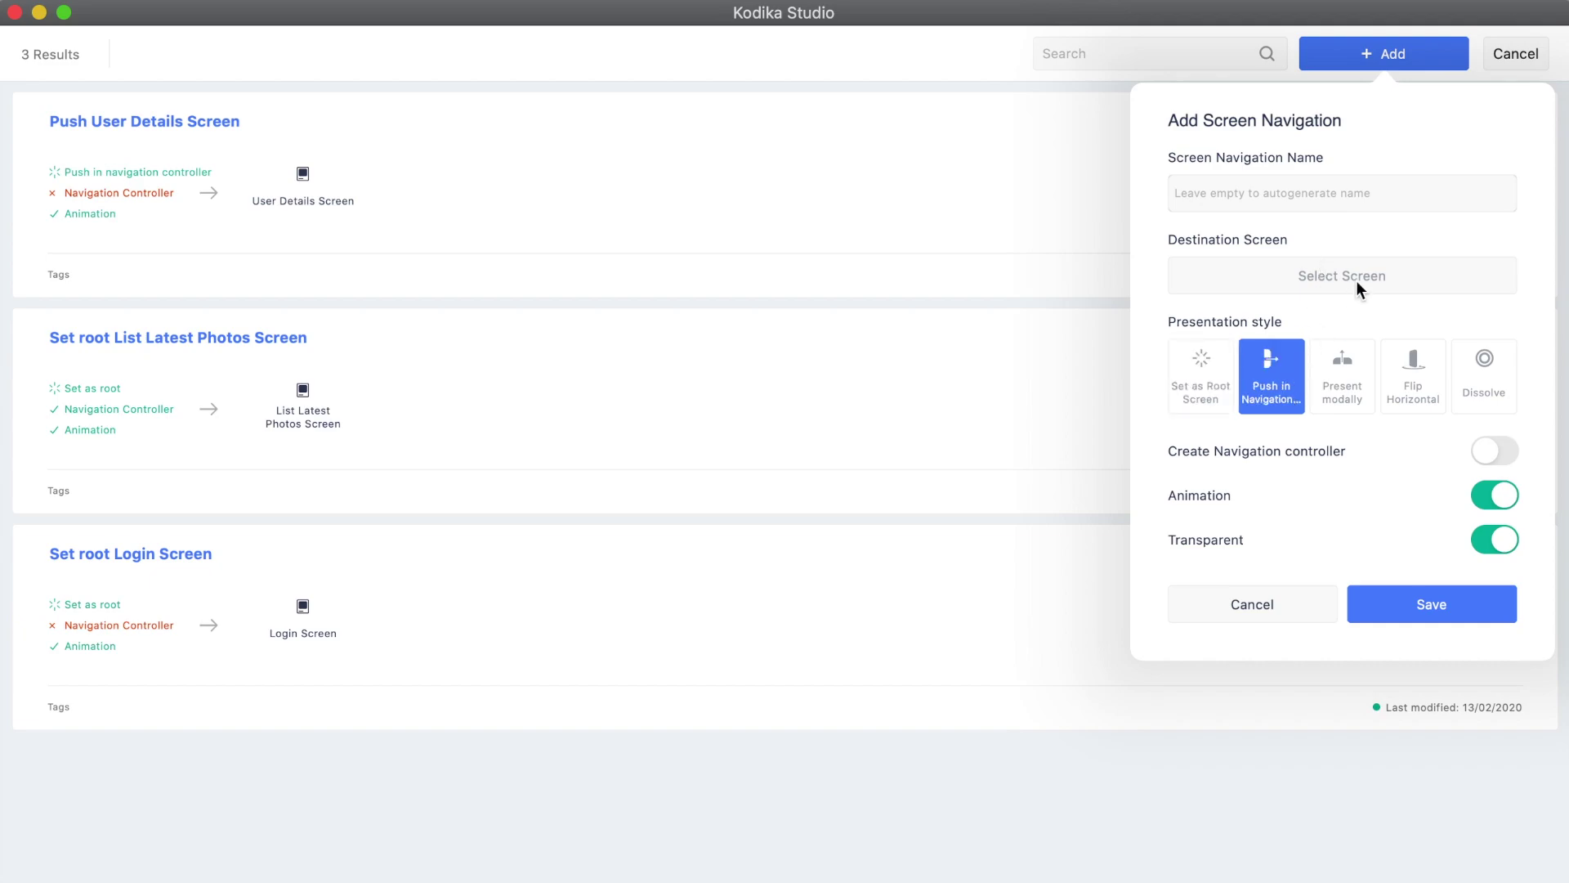
pyautogui.click(1359, 286)
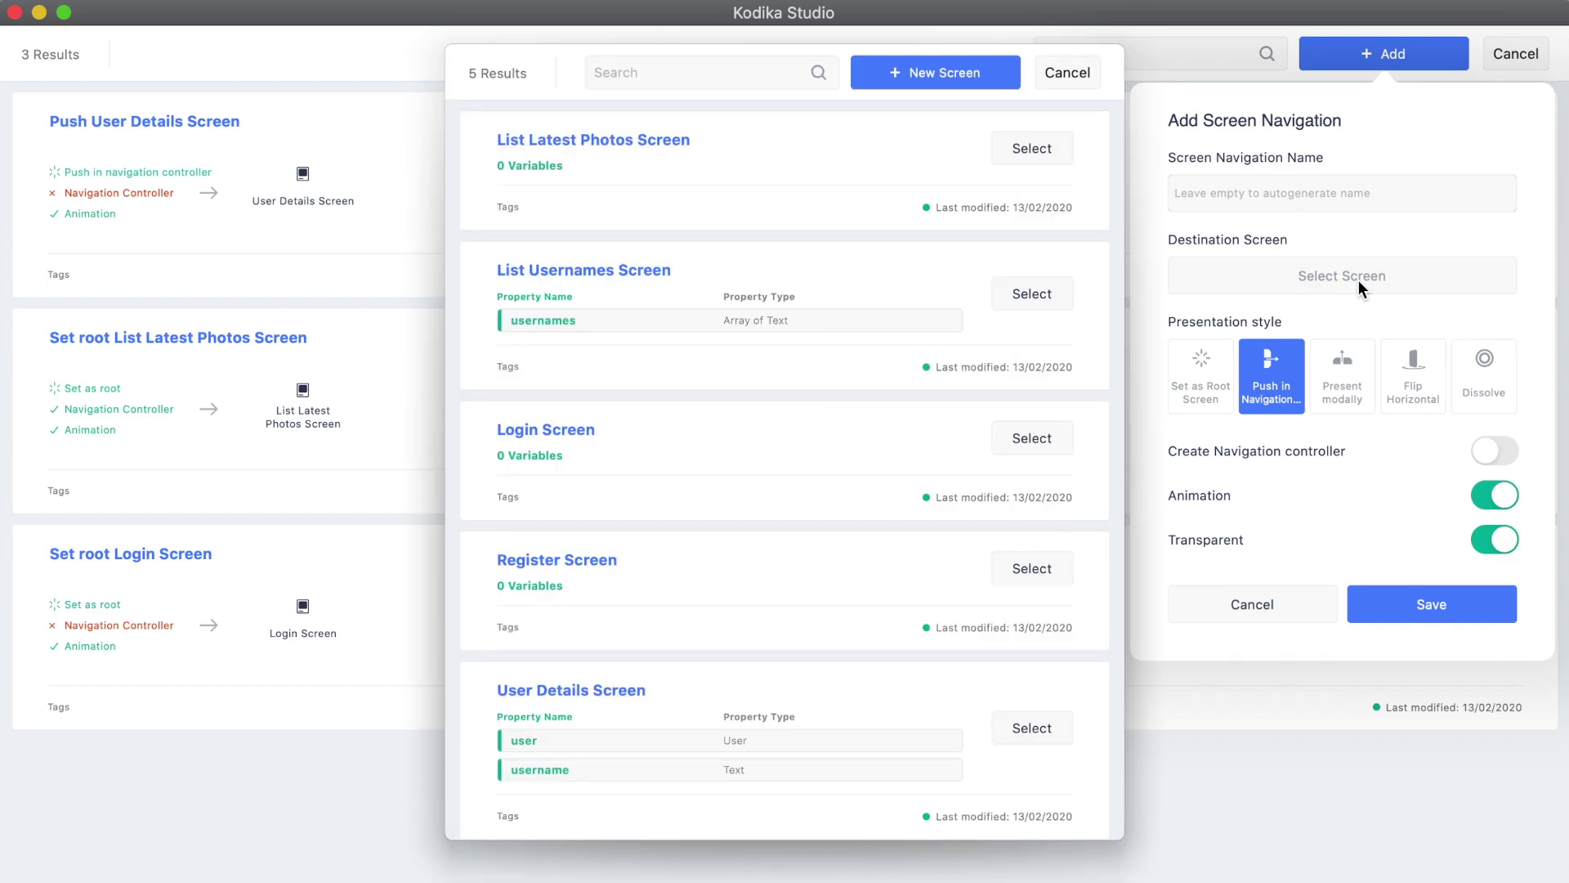
pyautogui.click(660, 298)
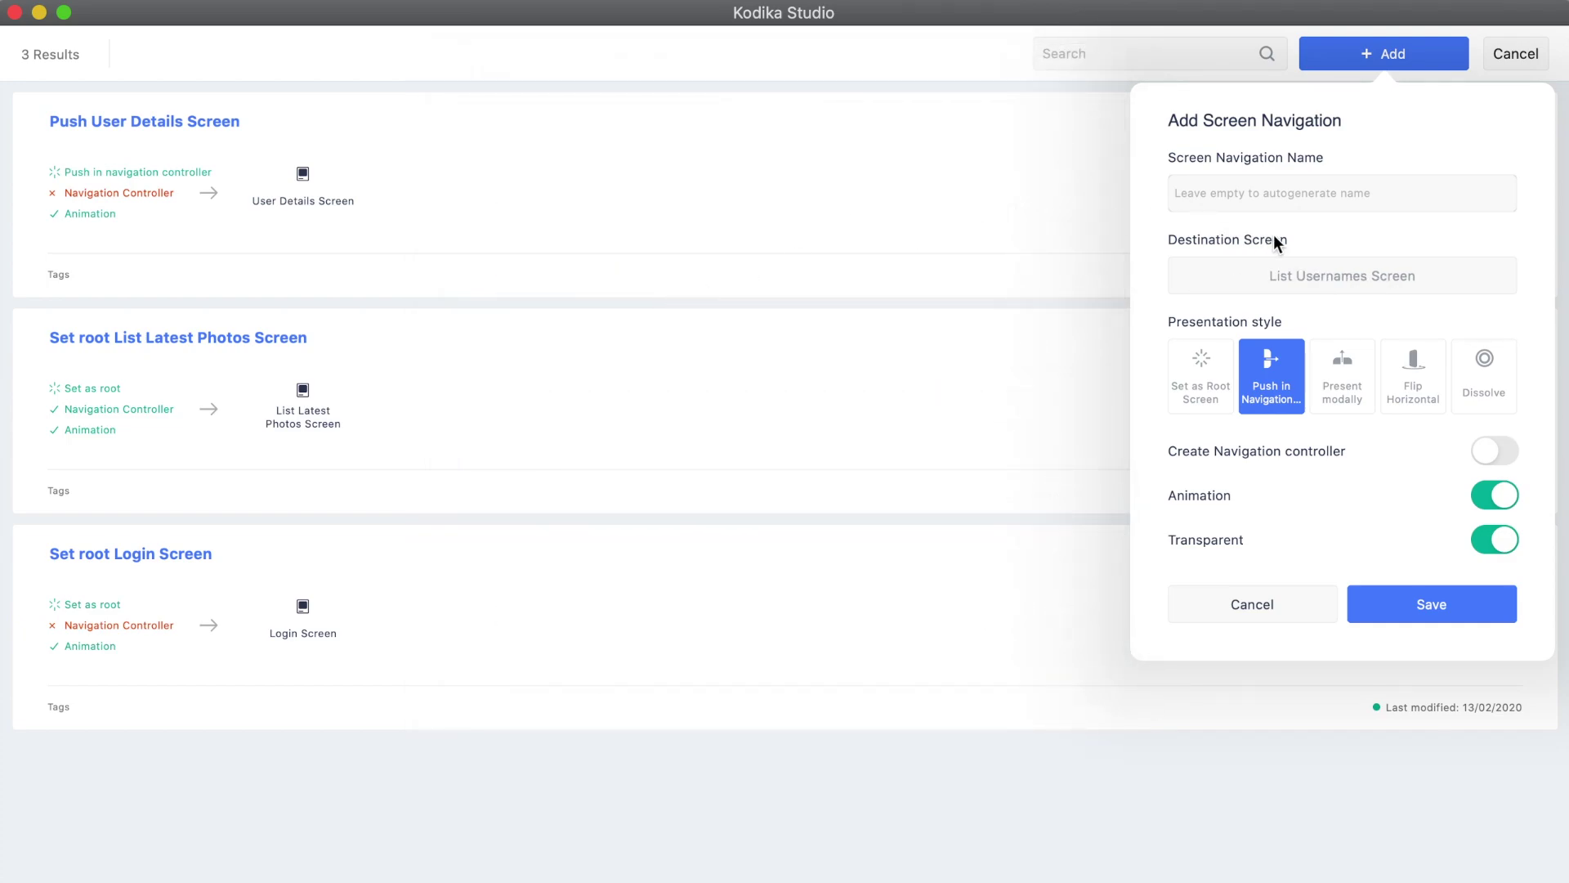
pyautogui.click(1431, 604)
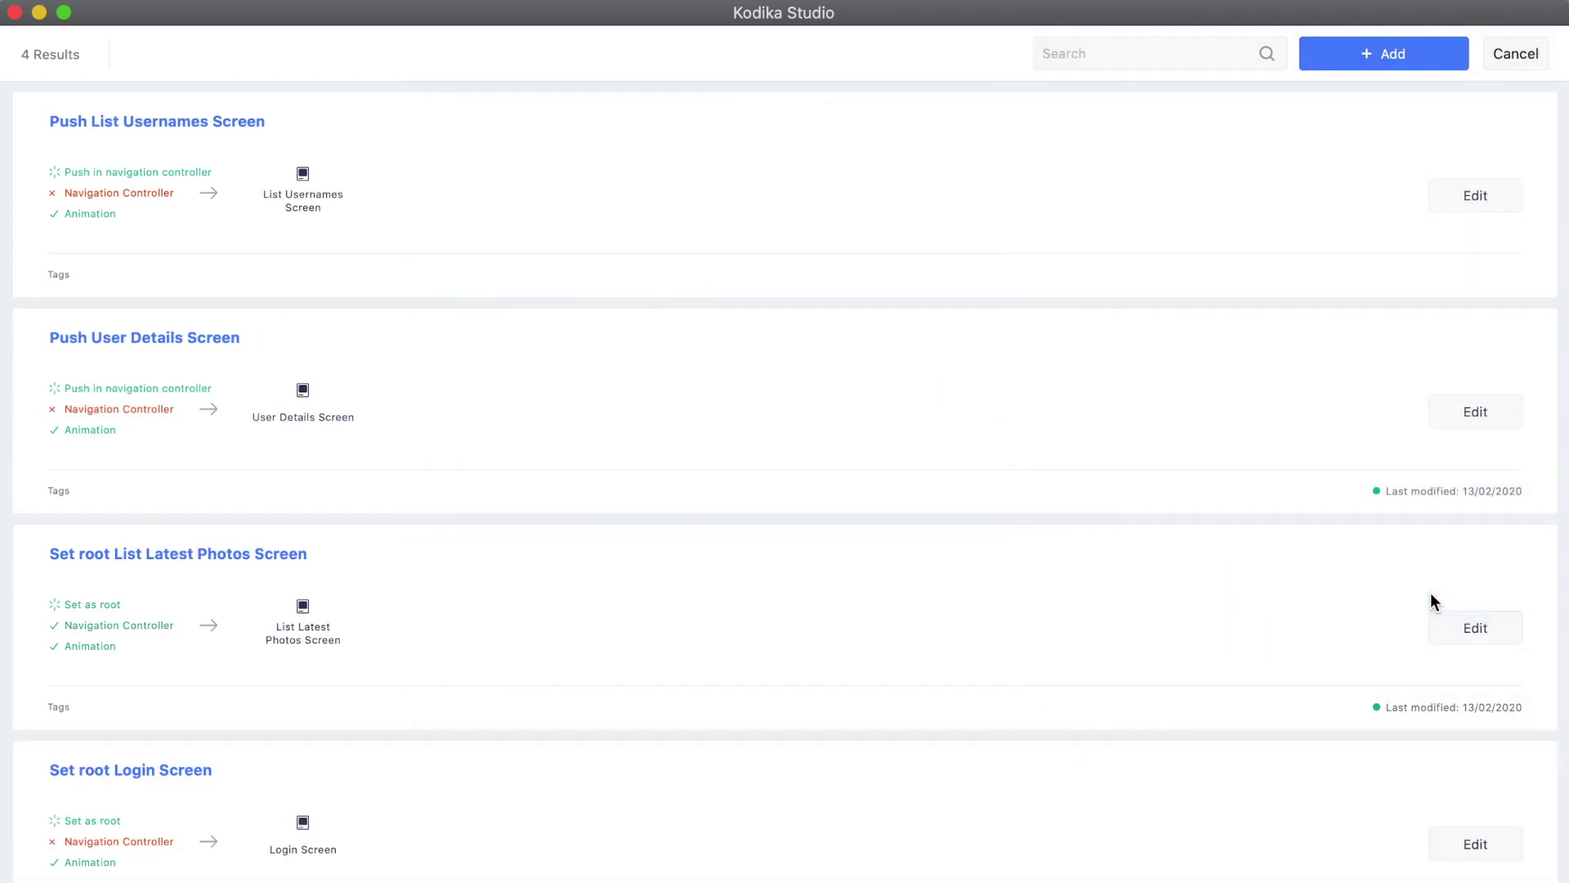
pyautogui.click(183, 169)
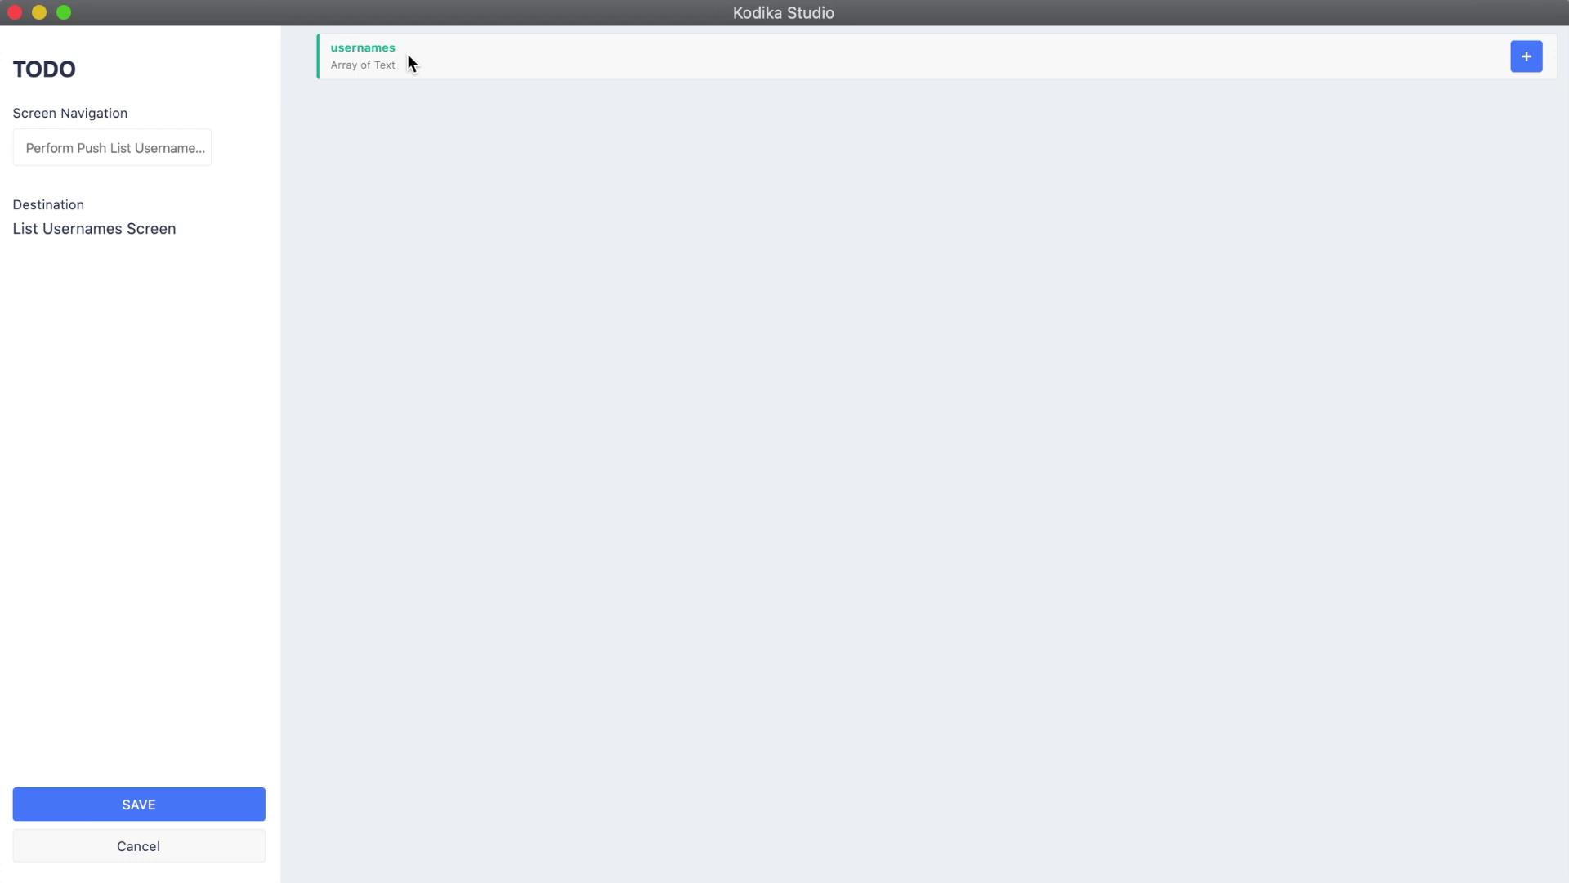
# - Set usernames to the user screen property's following array and save the action
pyautogui.click(1527, 59)
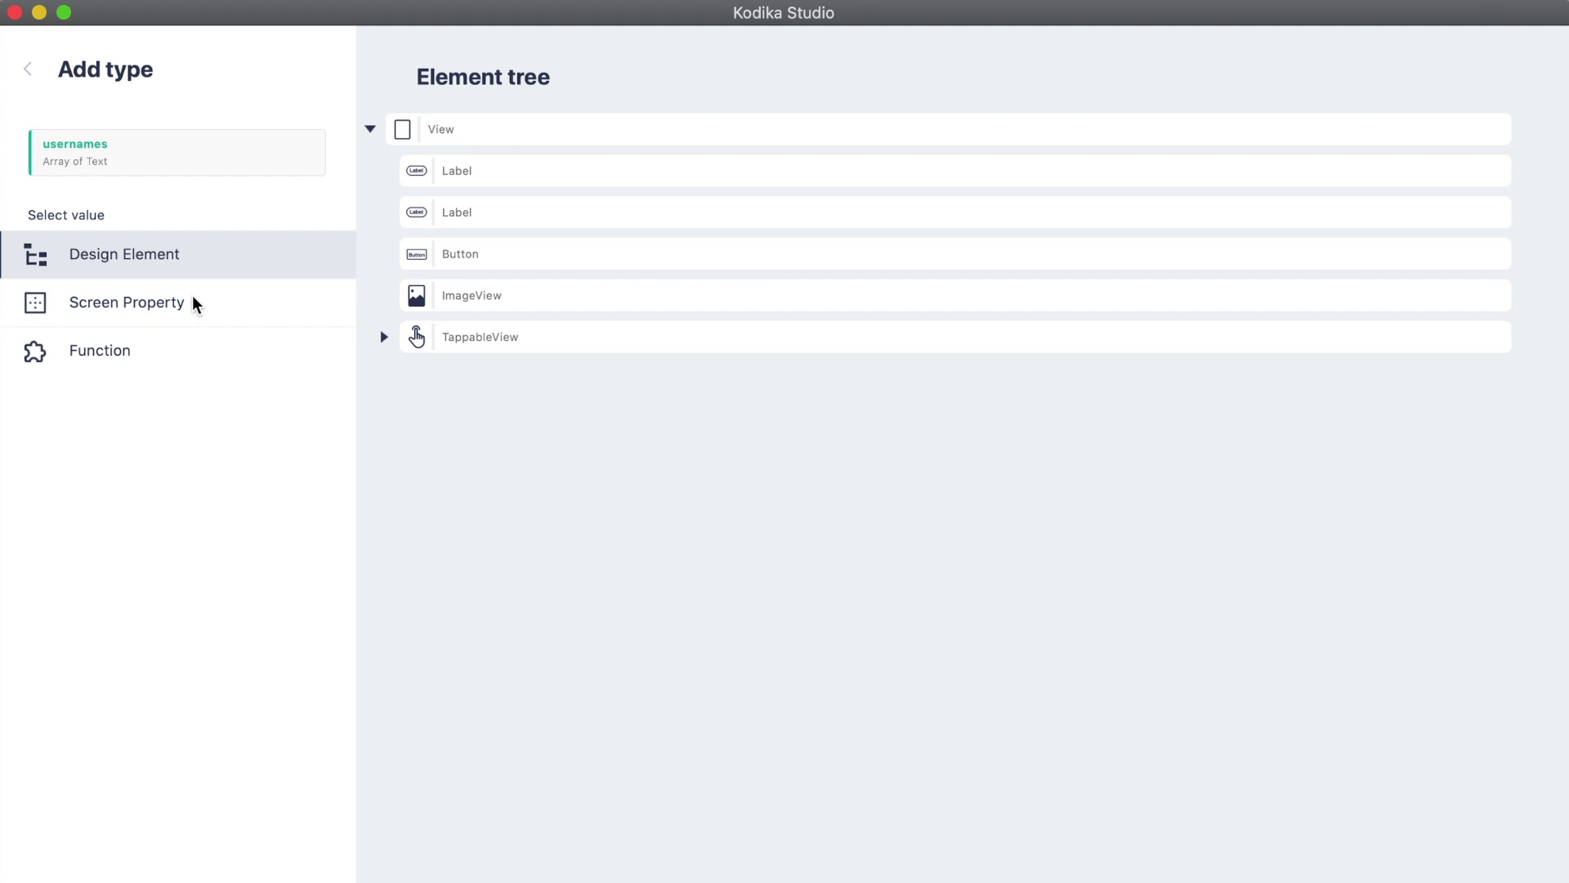
pyautogui.click(195, 304)
pyautogui.click(396, 133)
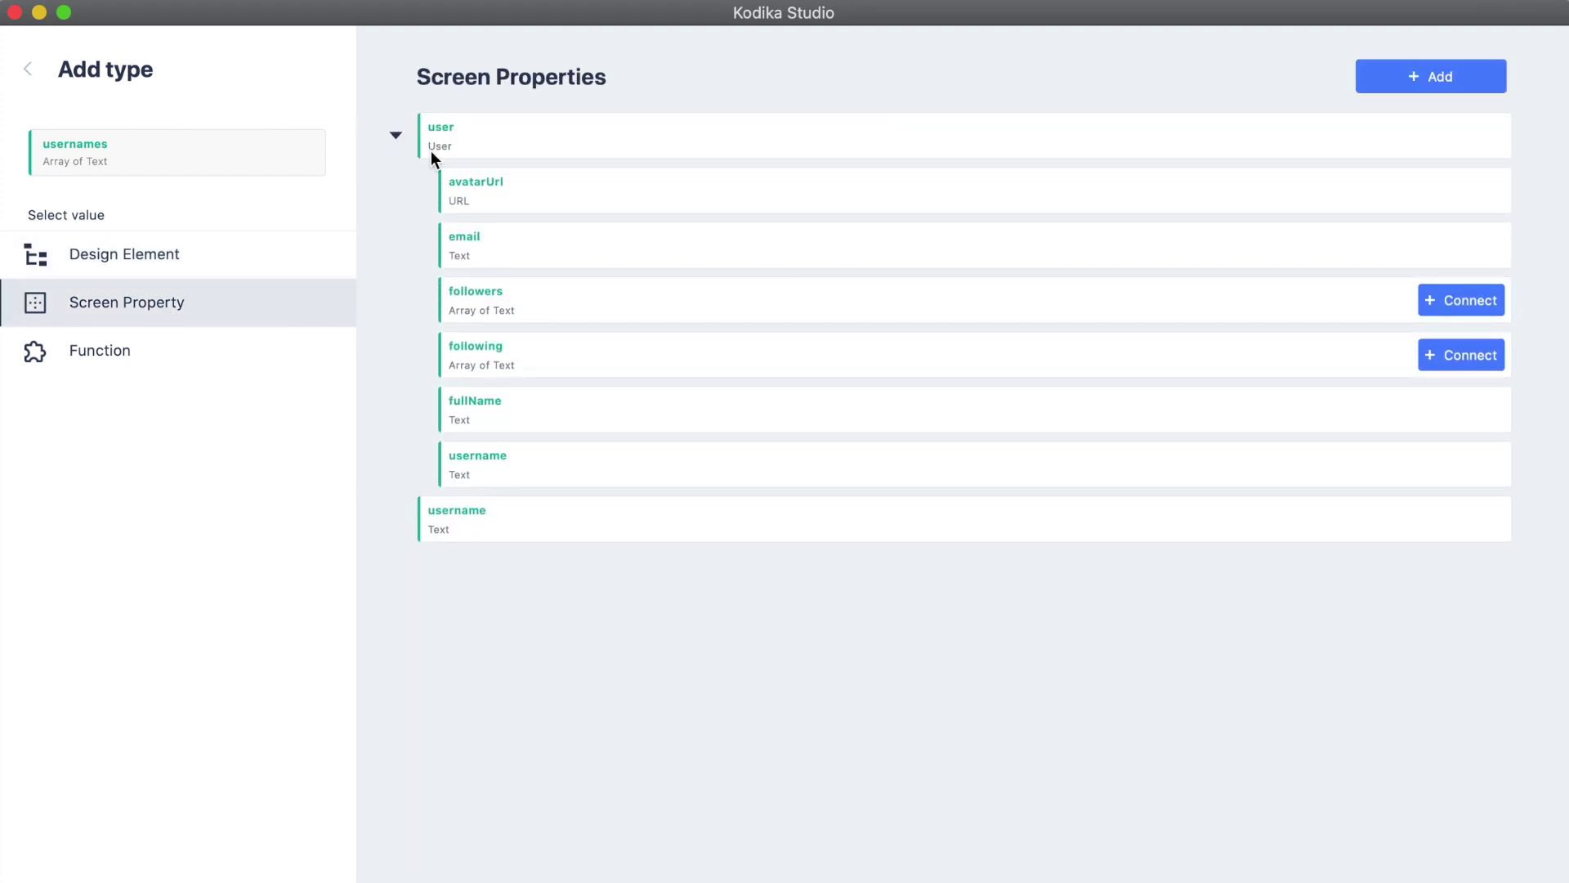
pyautogui.click(1472, 356)
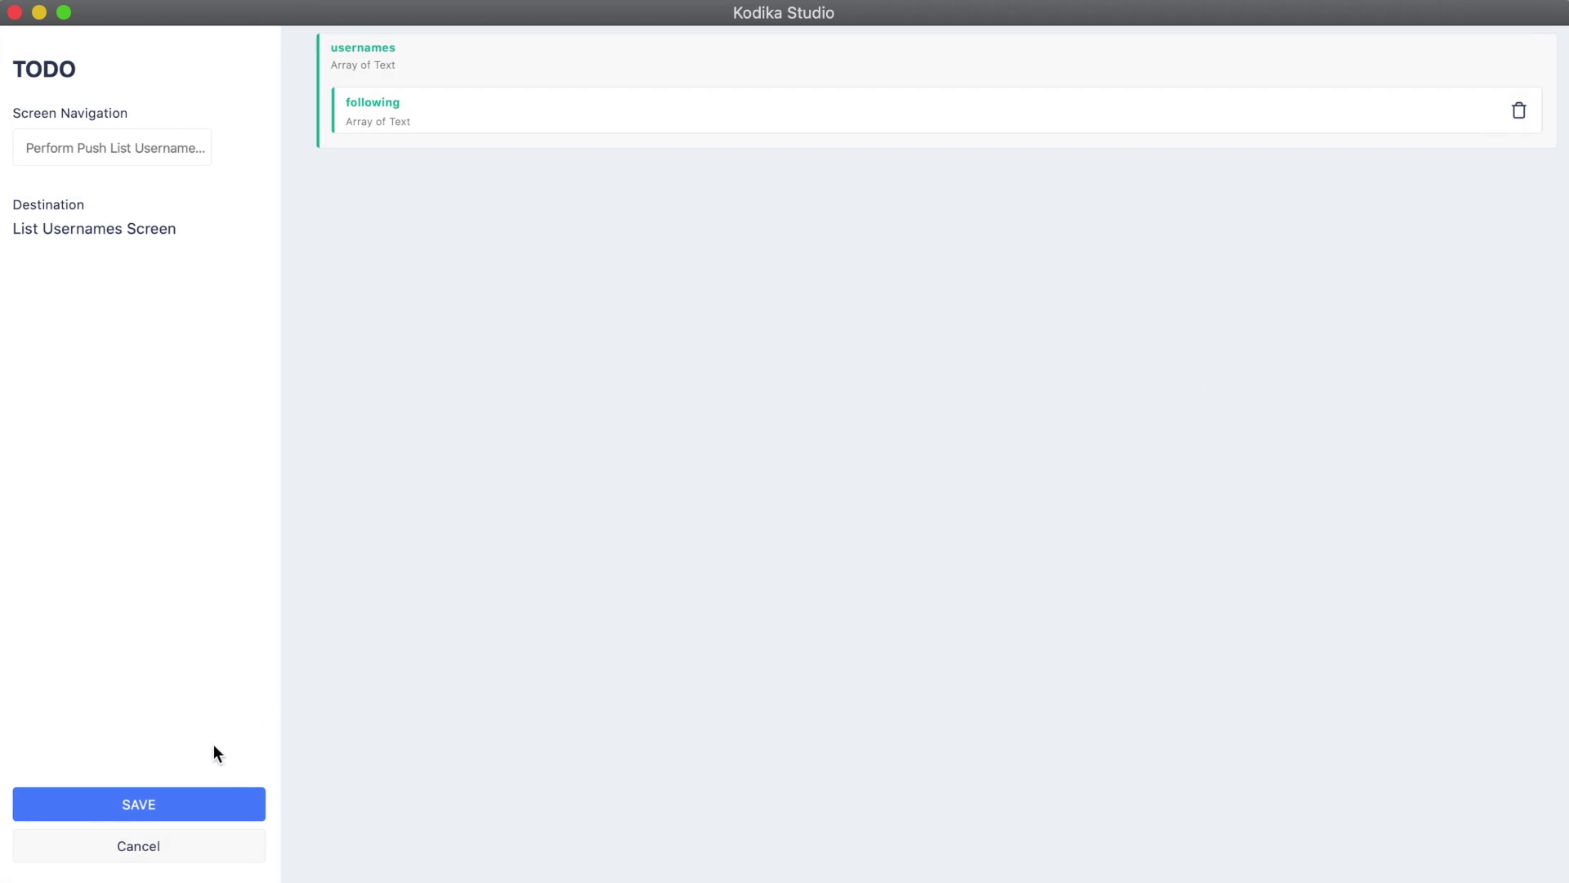
pyautogui.click(170, 805)
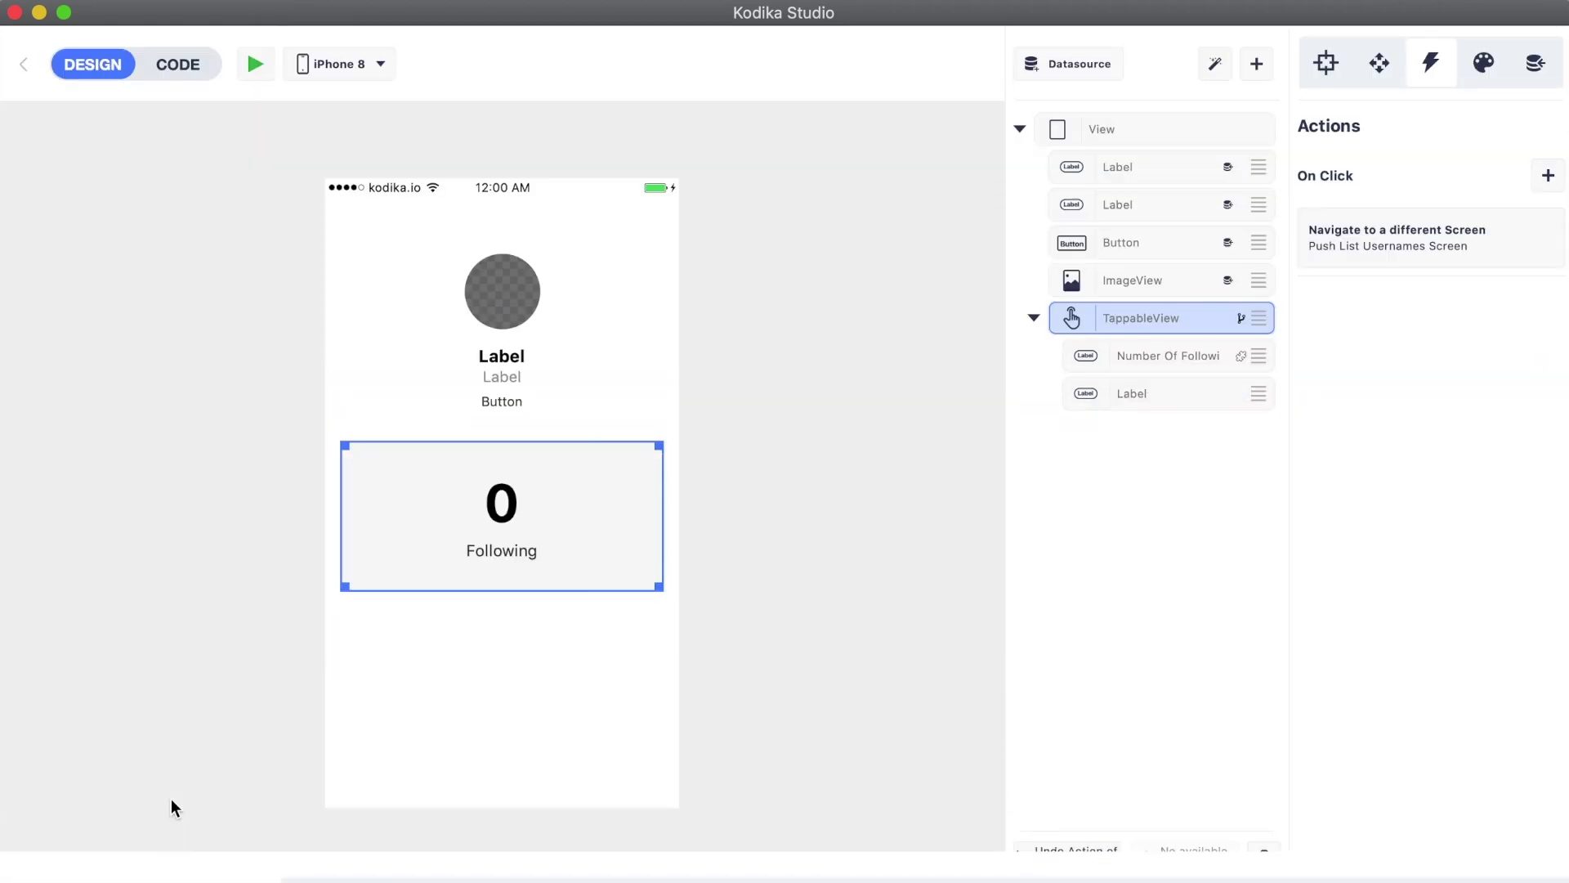
# - Run the app in Kodika Simulator and log in after correcting the email
pyautogui.click(253, 67)
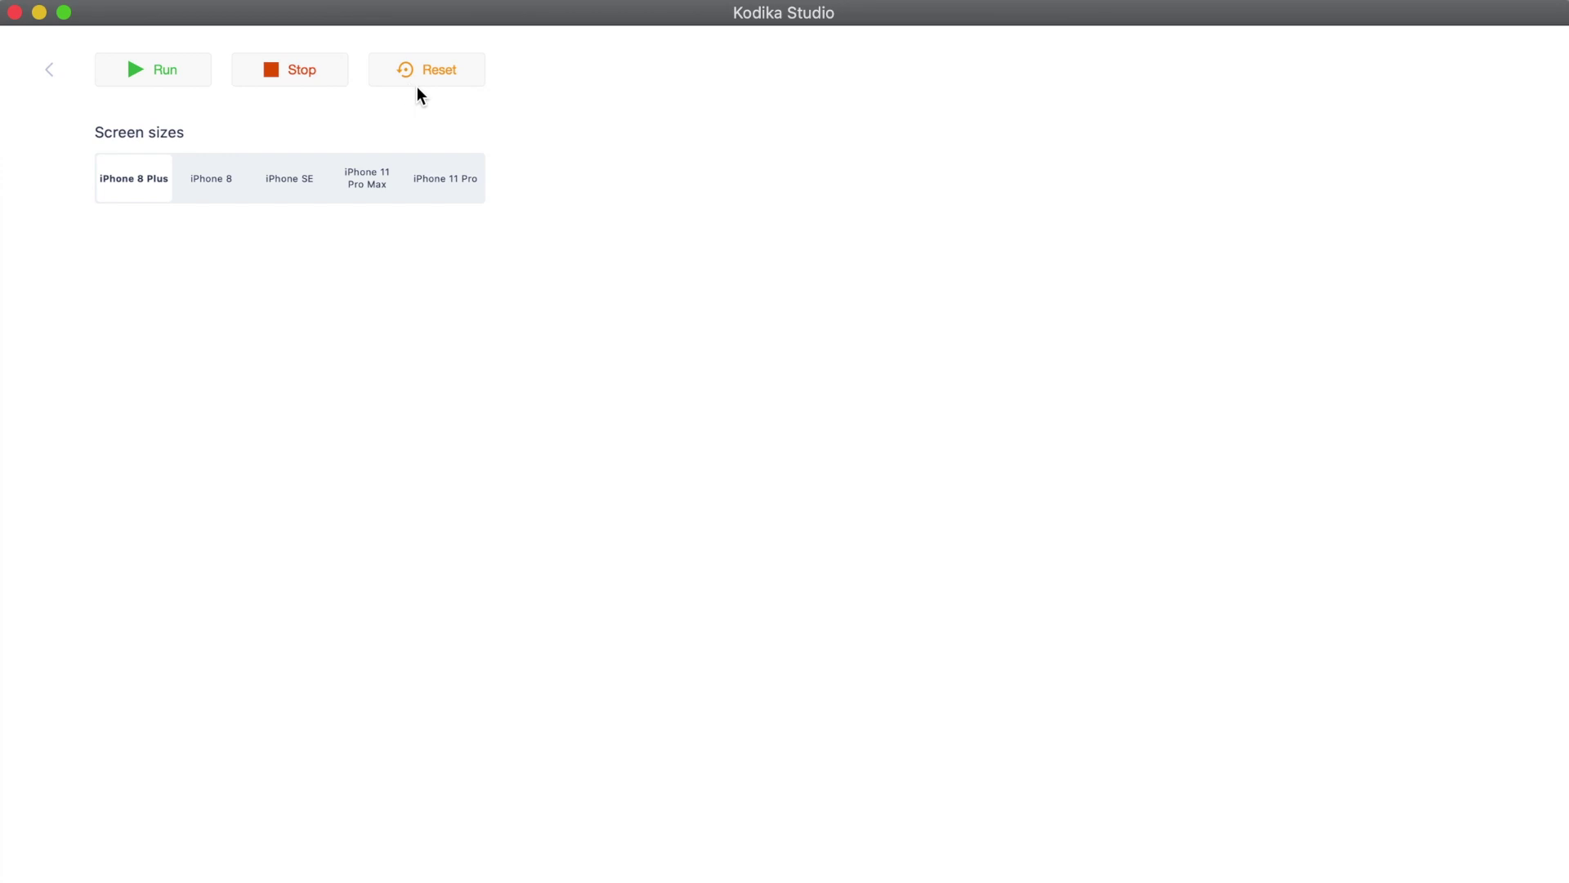
pyautogui.press('BackSpace')
pyautogui.press('BackSpace')
pyautogui.press('Tab')
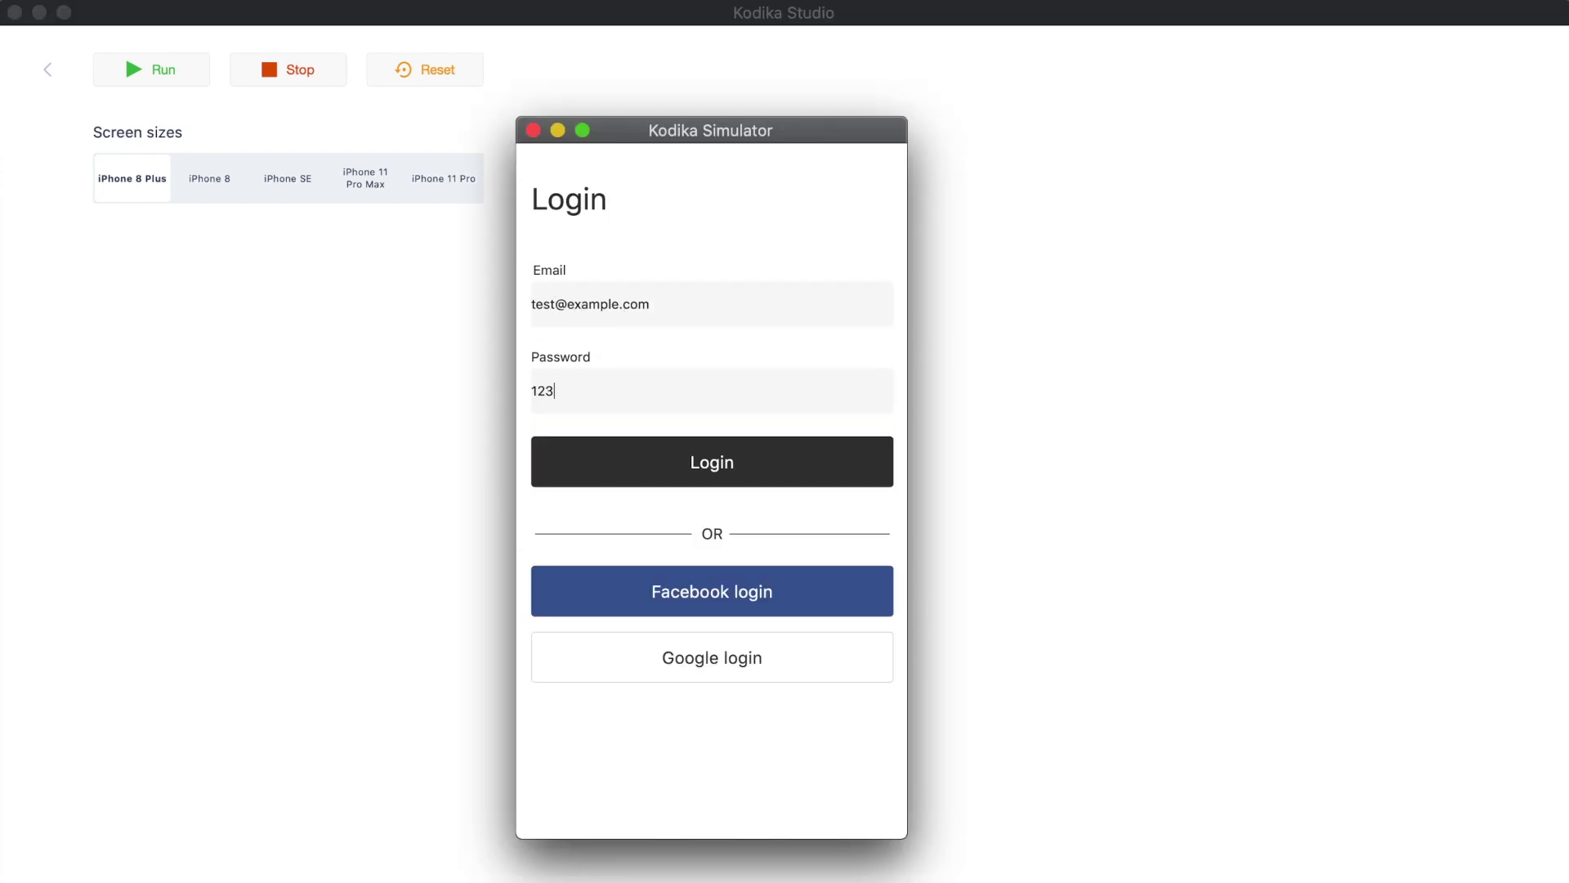
pyautogui.click(645, 462)
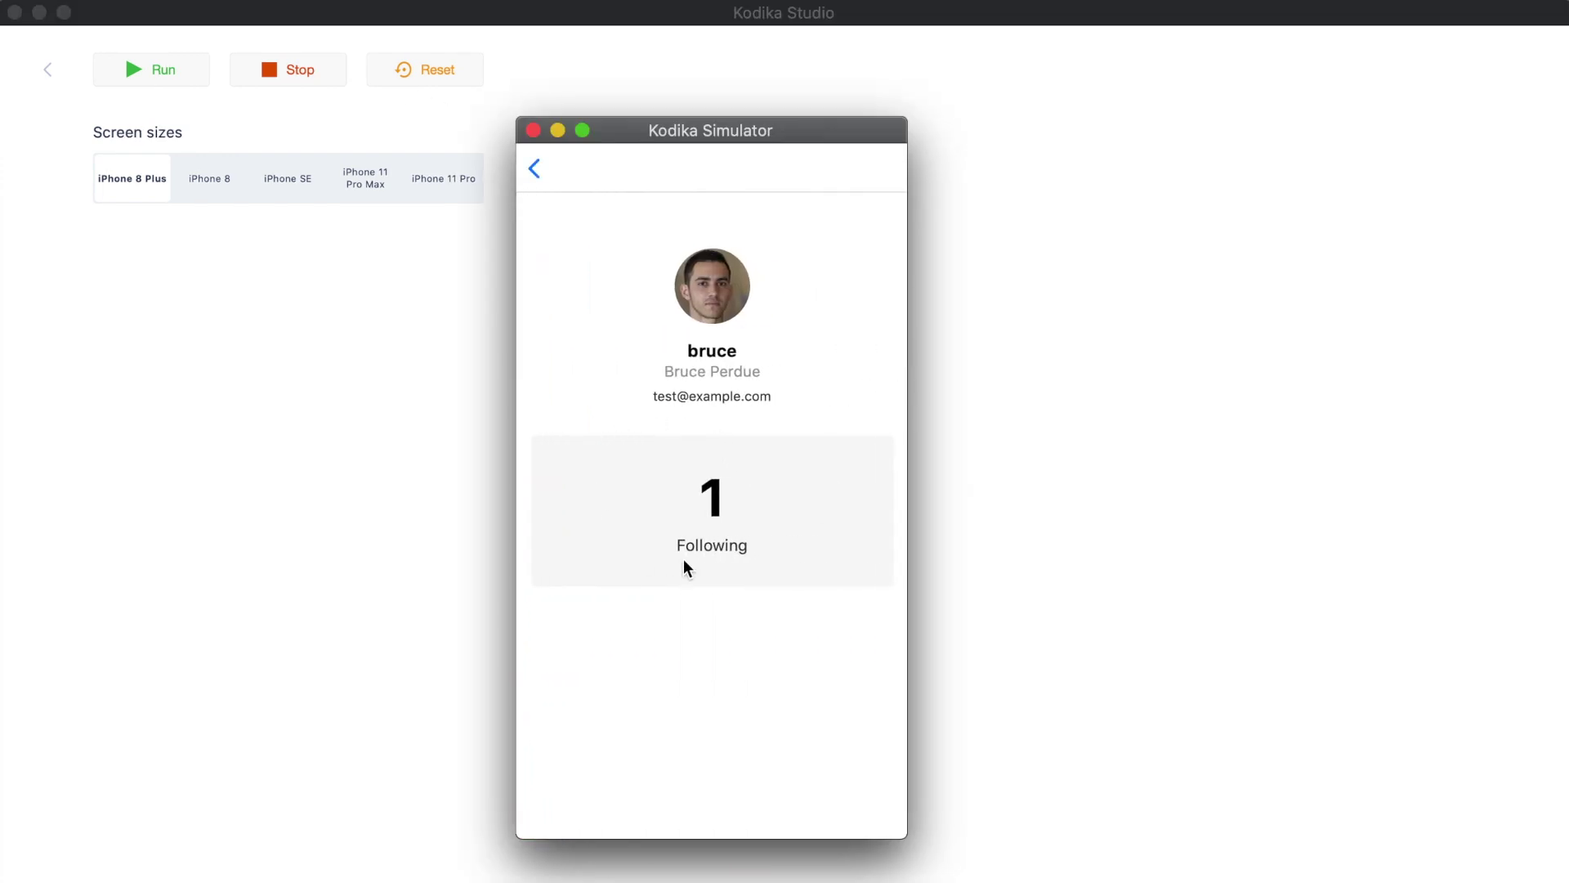
# - Tap Following on two user profiles to check their username lists
pyautogui.click(790, 493)
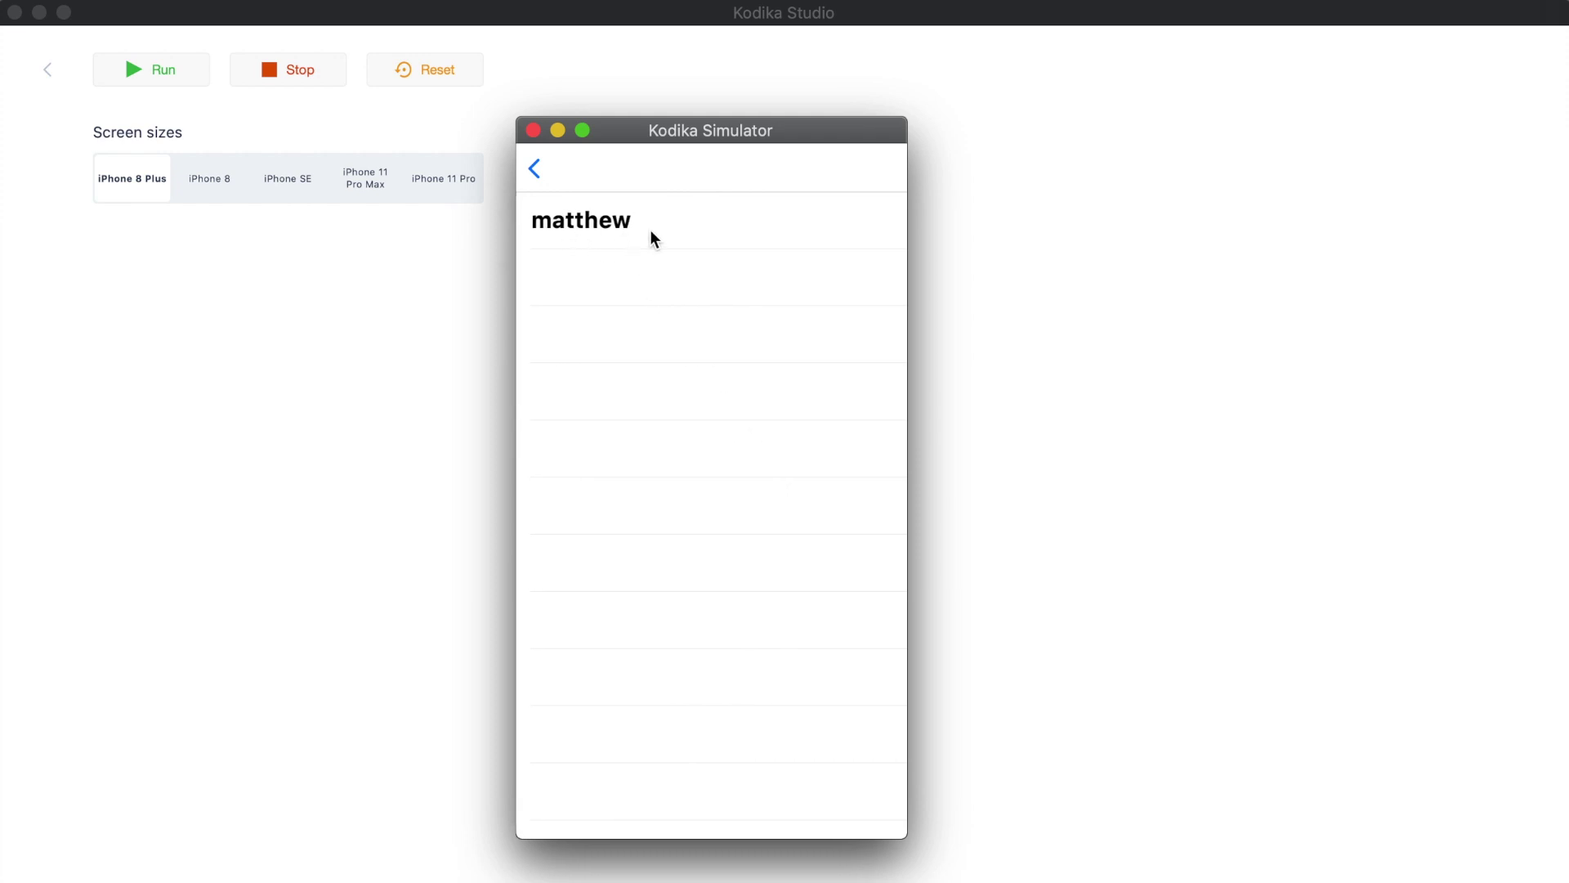
pyautogui.click(540, 169)
pyautogui.click(713, 566)
pyautogui.click(742, 528)
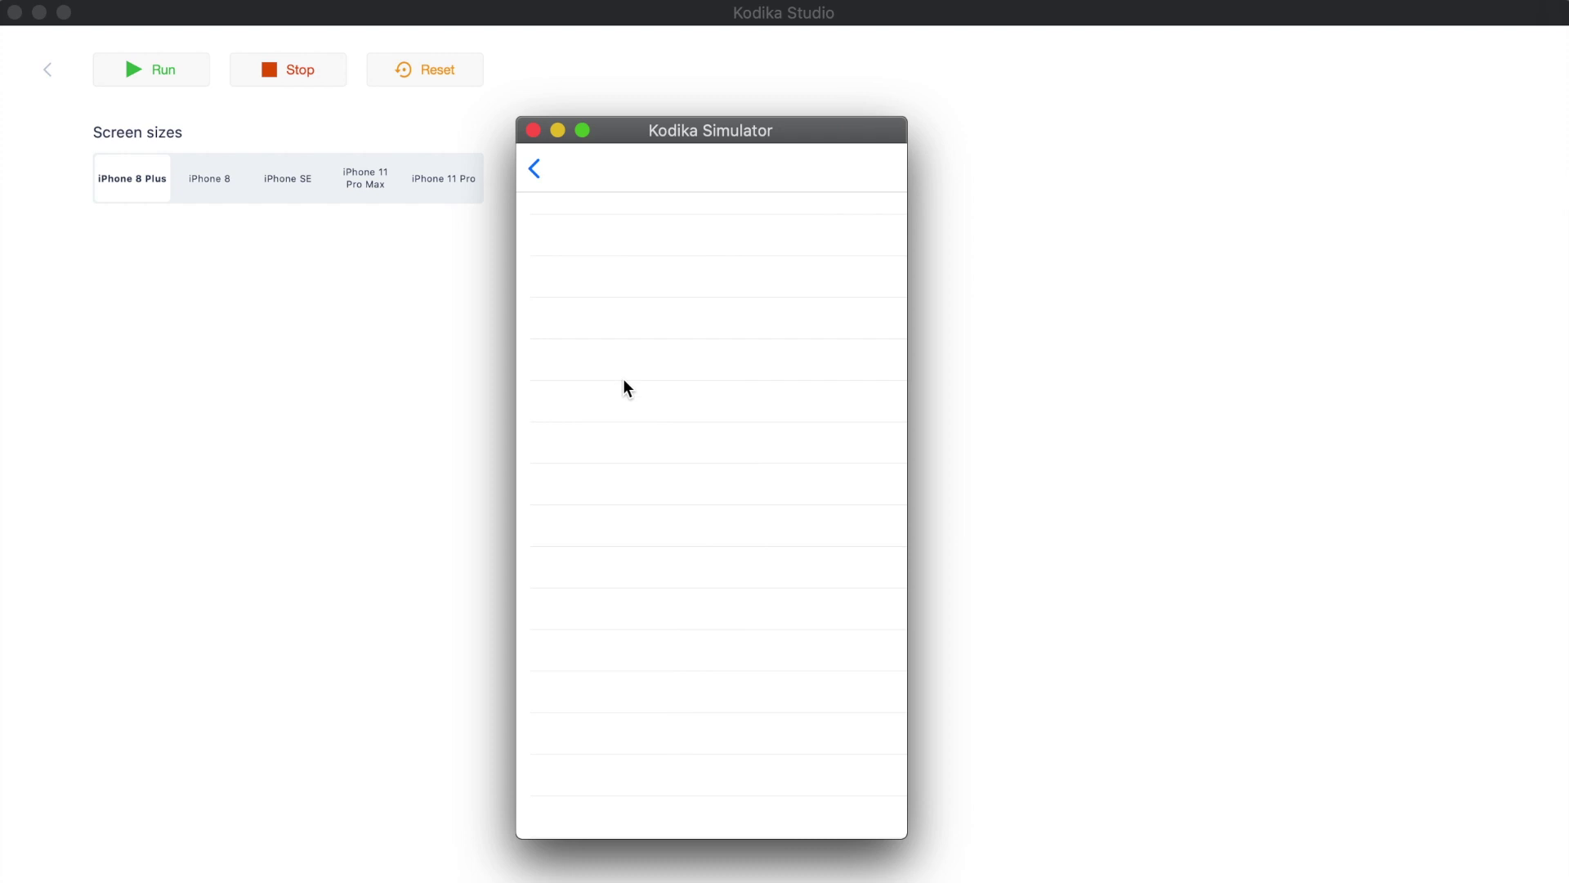